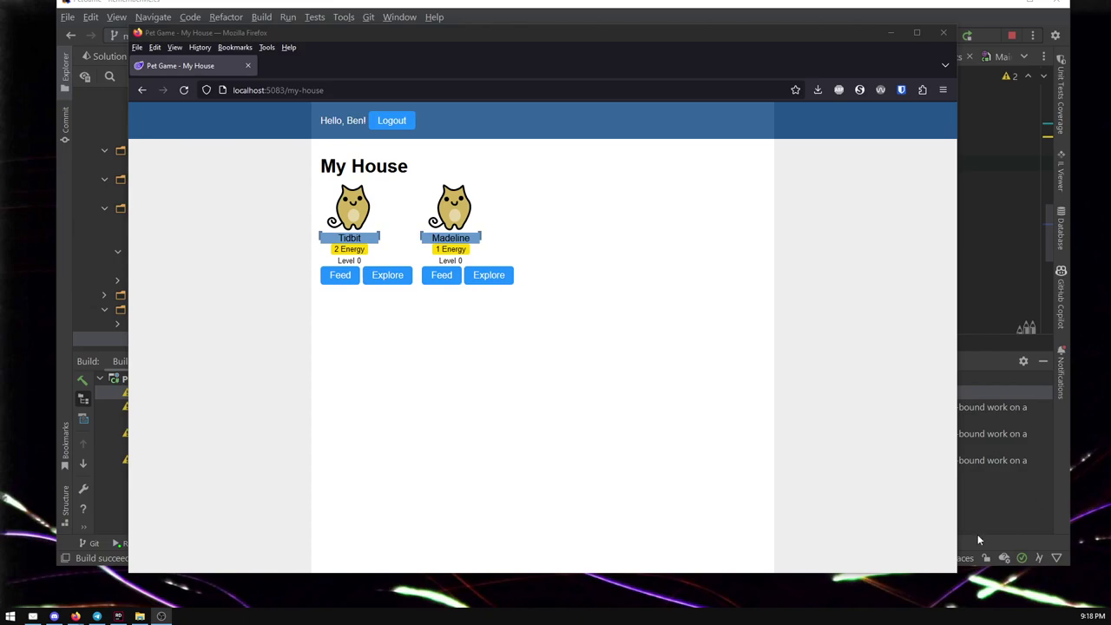
{"action": "left_click", "coordinate": [375, 421]}
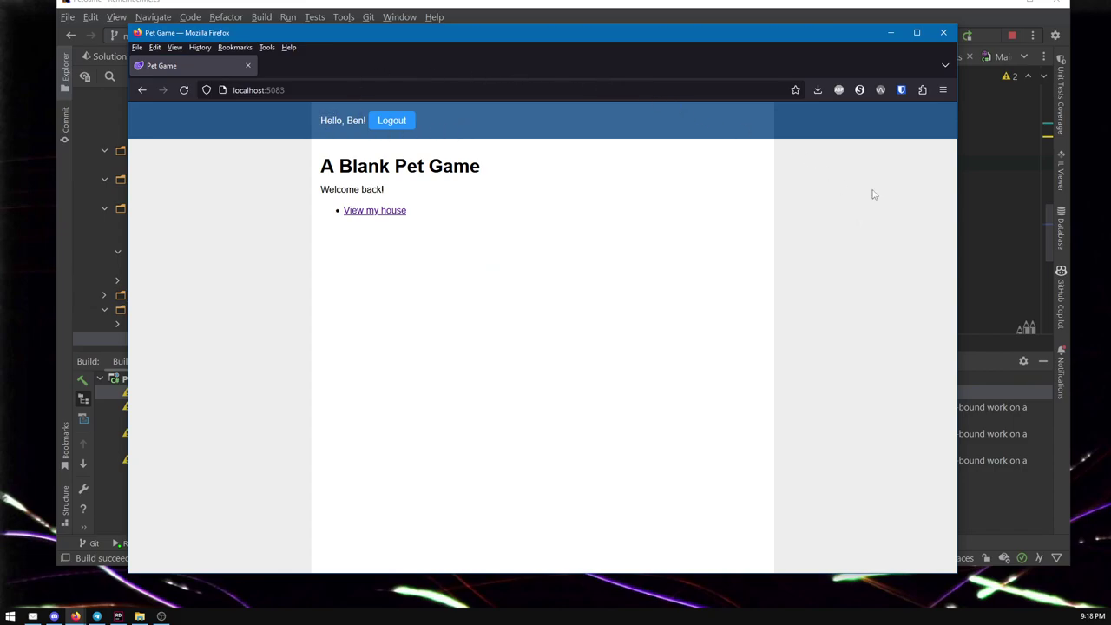
{"action": "left_click", "coordinate": [359, 213]}
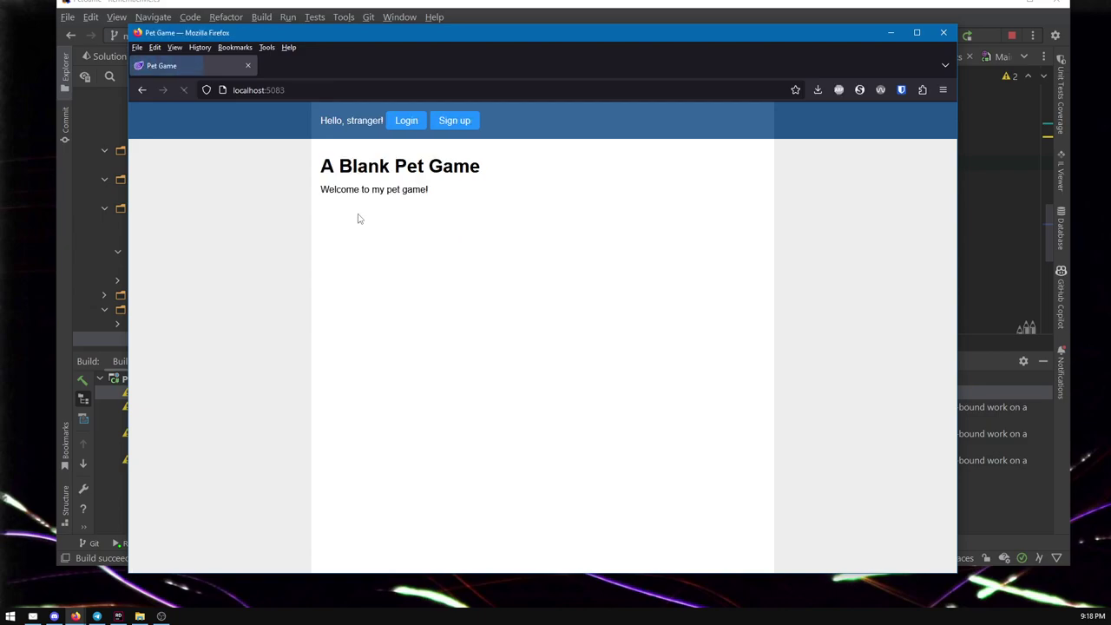
{"action": "left_click", "coordinate": [381, 215]}
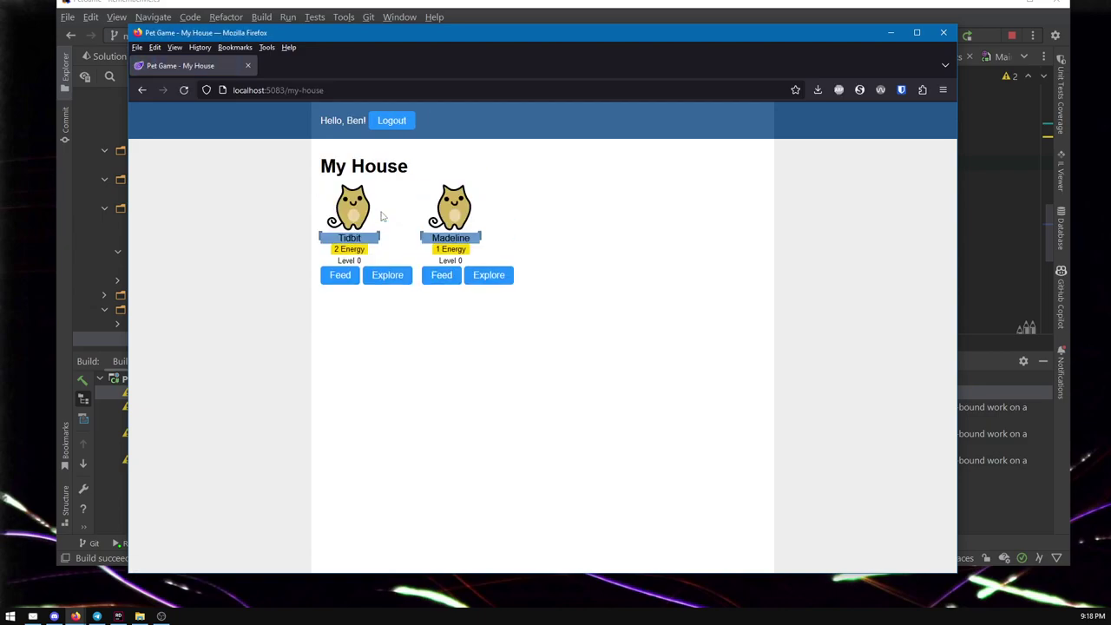